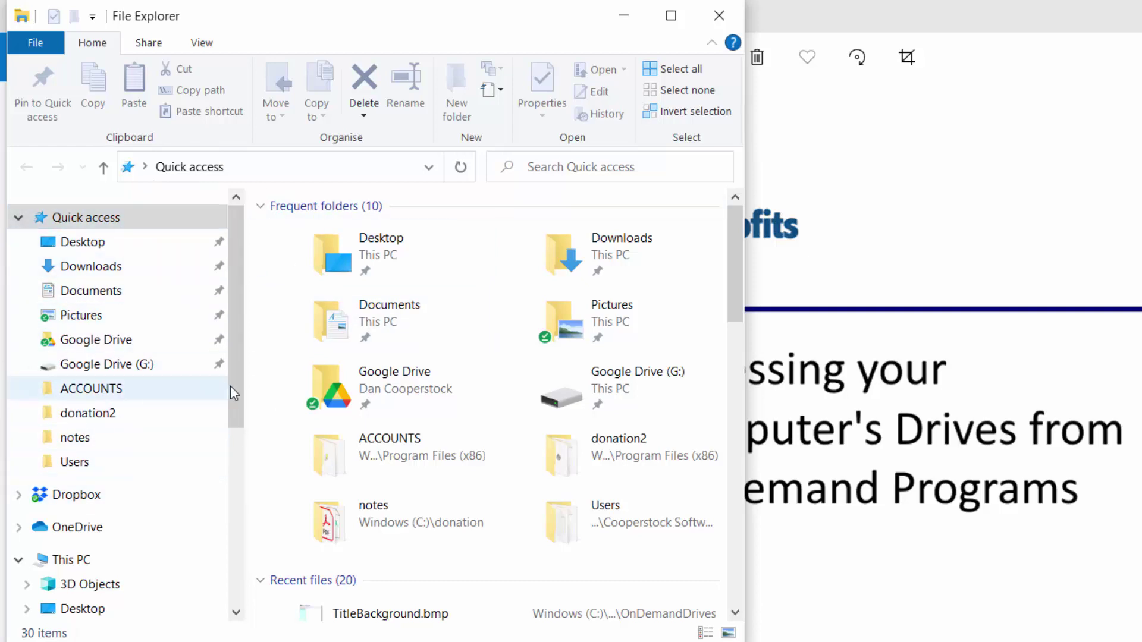
Browse the Windows (C:) drive and then the Lexar (D:) drive under This PC.
drag(231, 385, 237, 531)
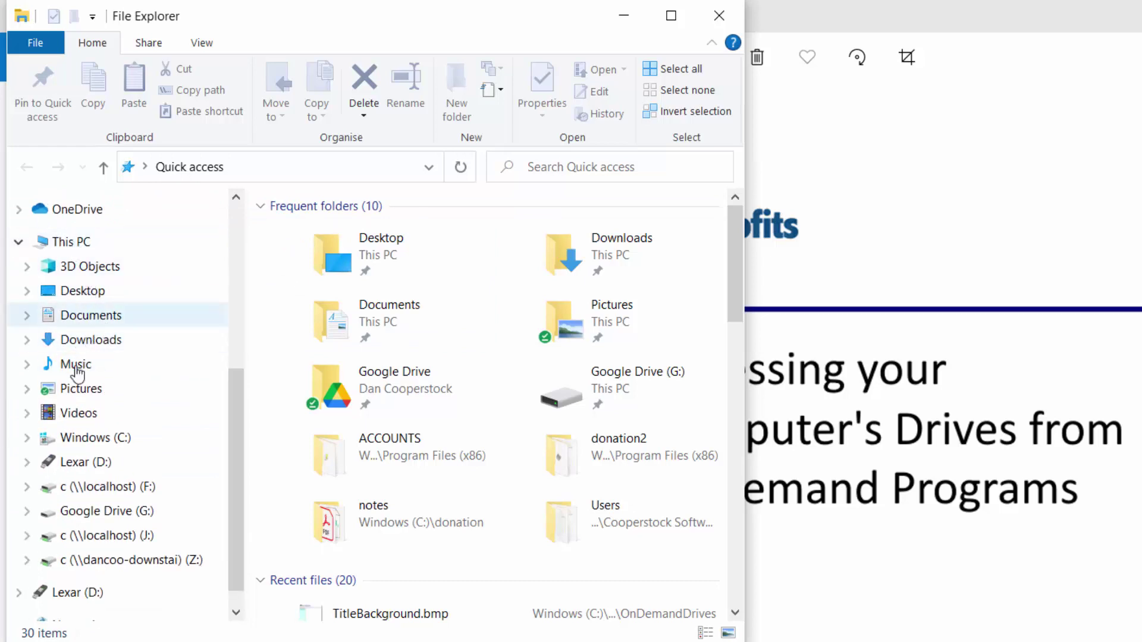
click(86, 440)
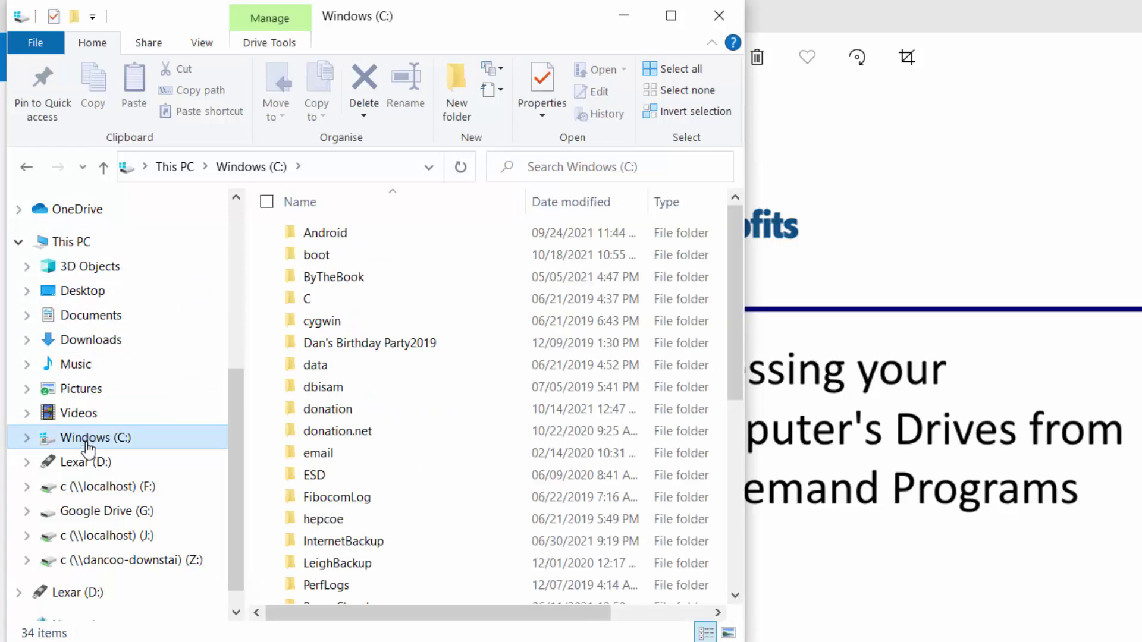
click(92, 468)
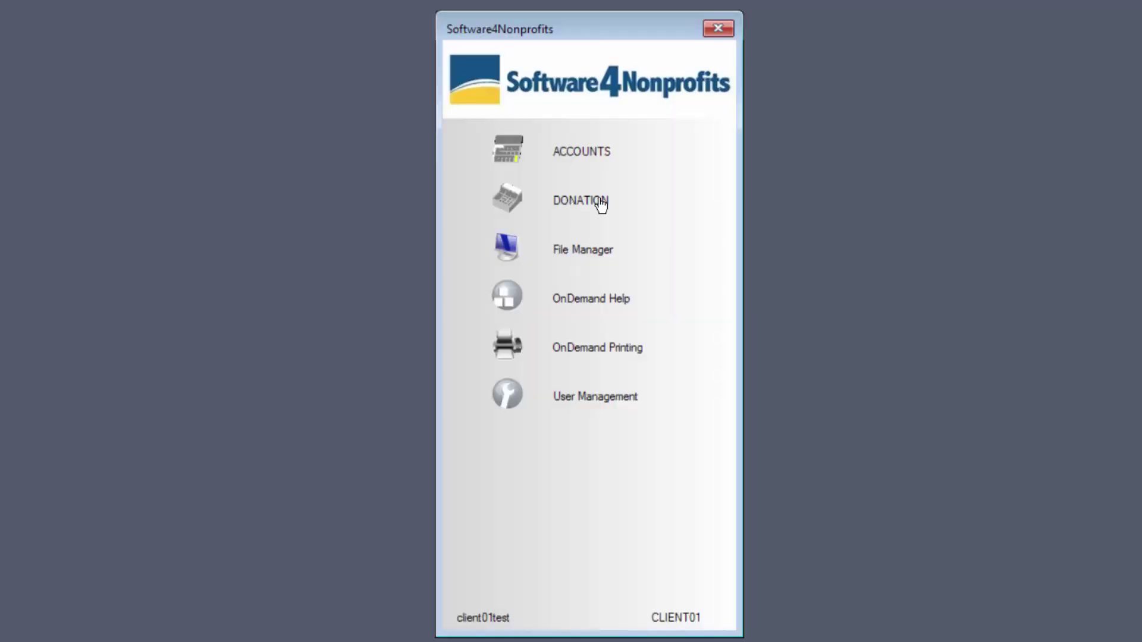
Launch DONATION and open its data directory through Tools > Explore Data Directory.
click(601, 205)
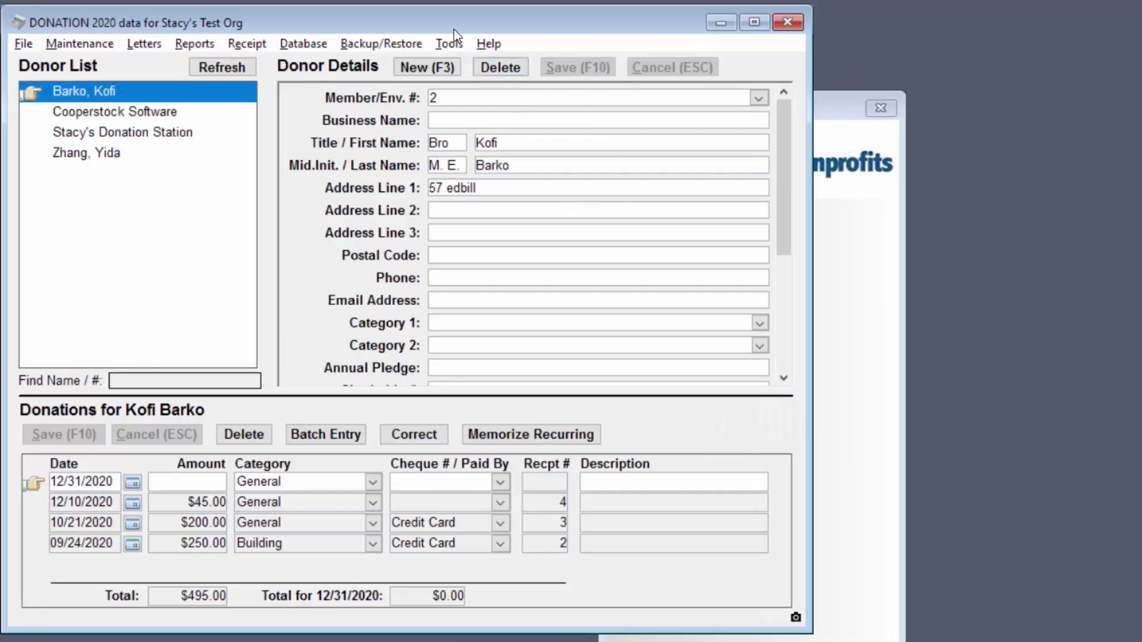
click(454, 47)
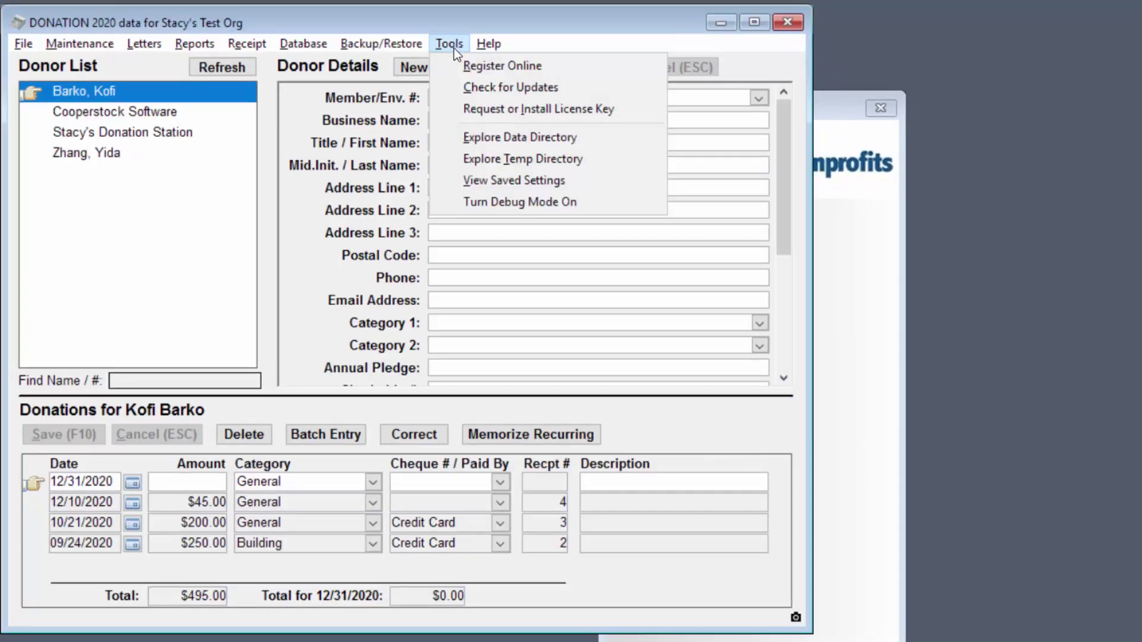
click(488, 147)
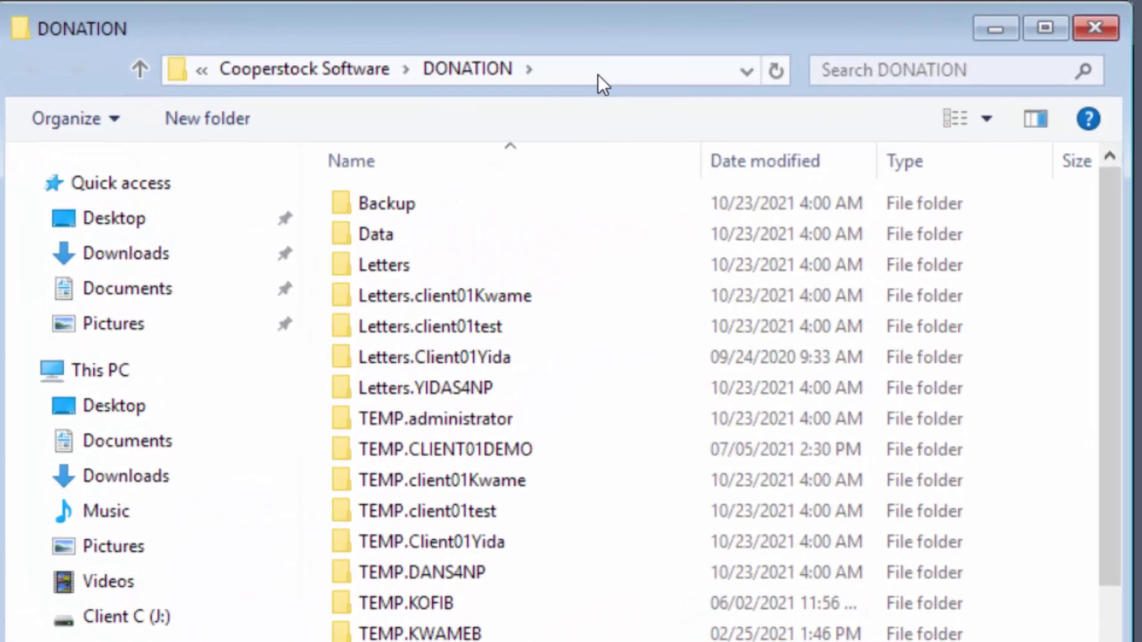
click(760, 46)
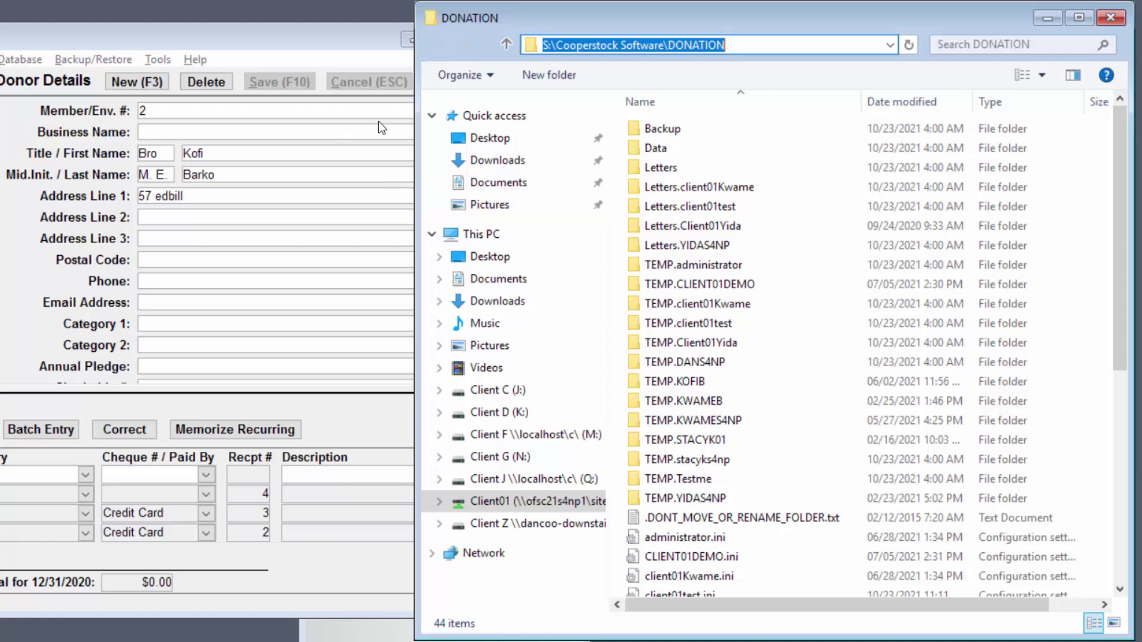
click(431, 235)
click(431, 235)
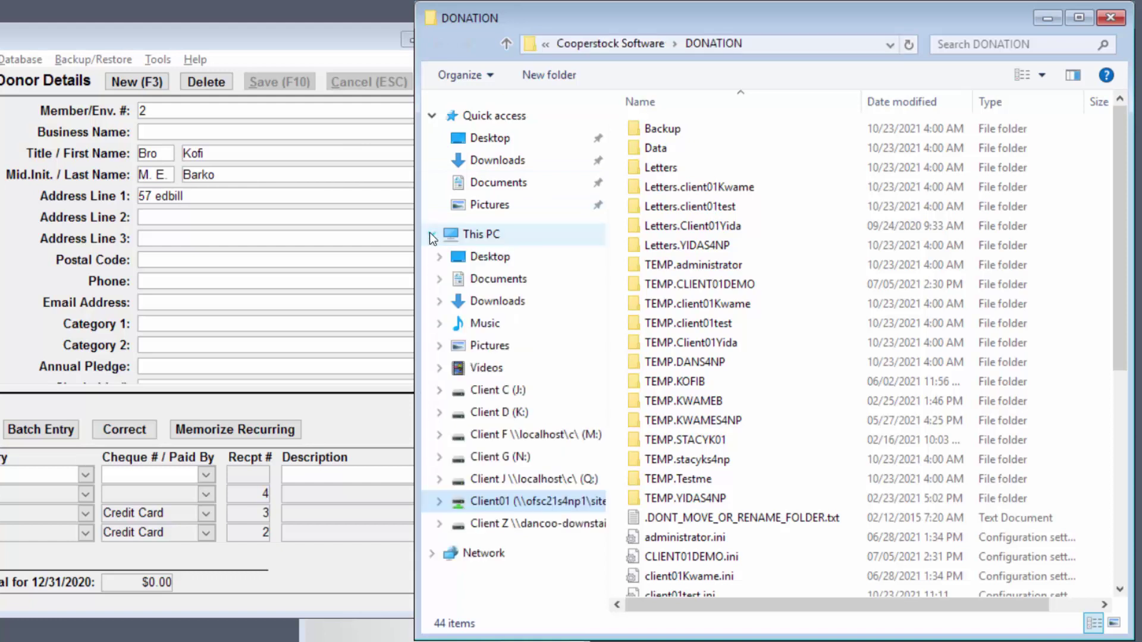
Browse Client C (J:), then Client D (K:) showing DONATION4.db and its backups.
click(502, 393)
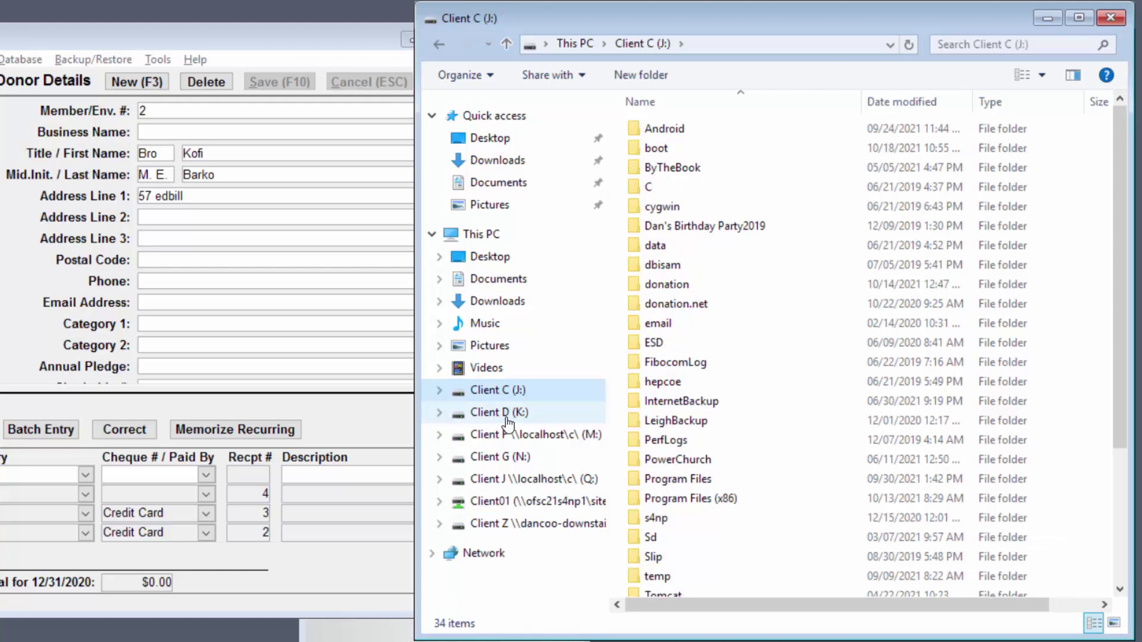
click(506, 420)
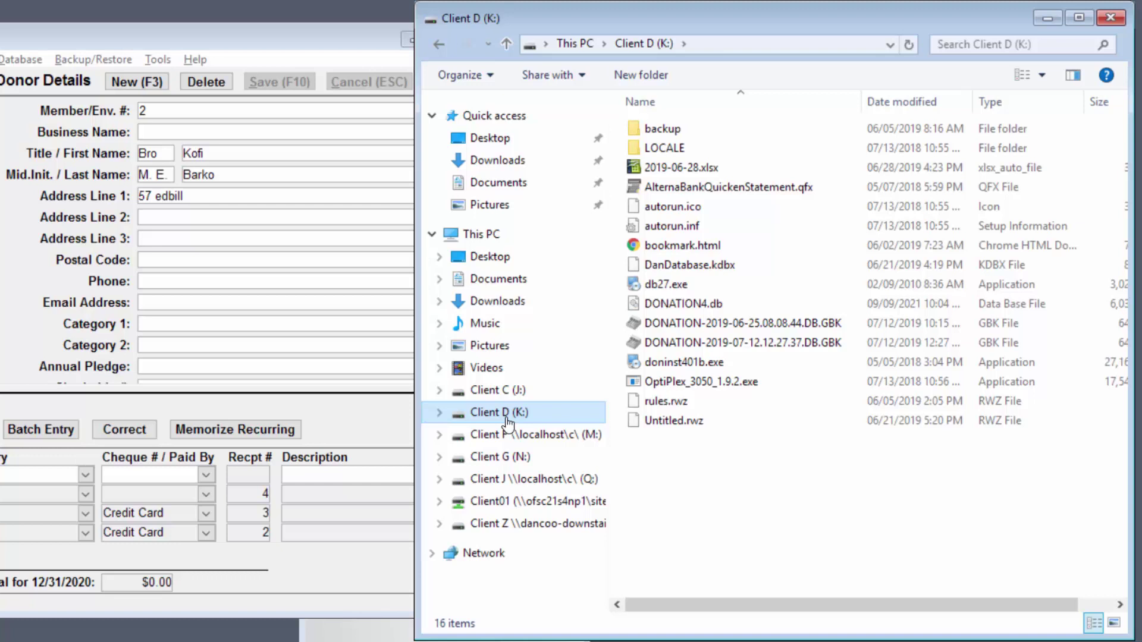
Run the Donor Category 1 Totals report: 4 donations totalling $696.00.
click(211, 53)
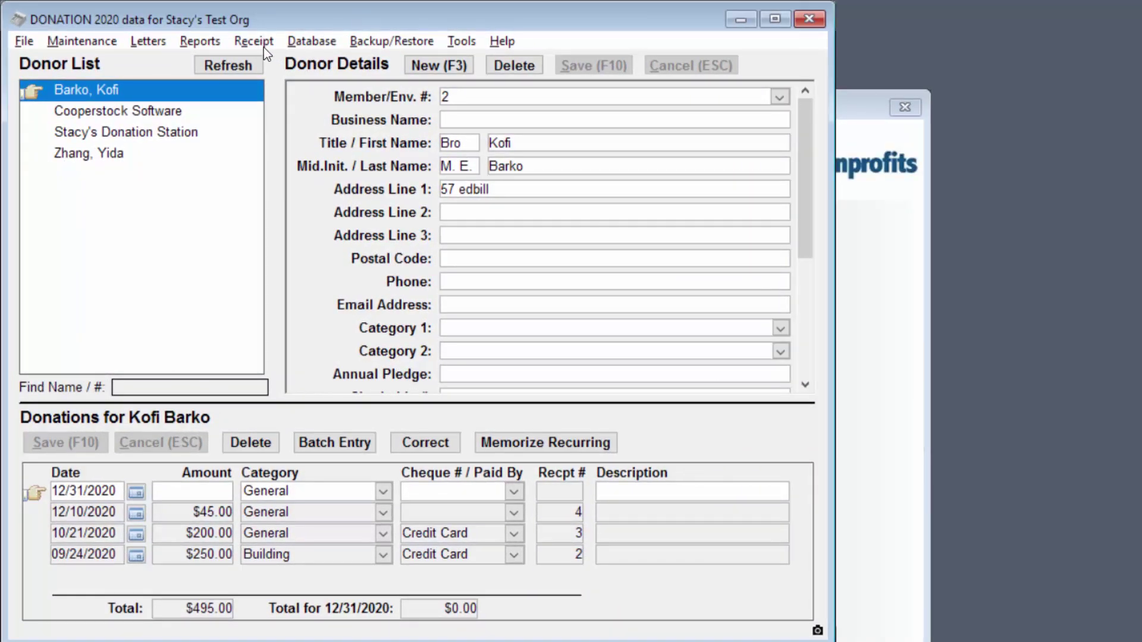
click(199, 43)
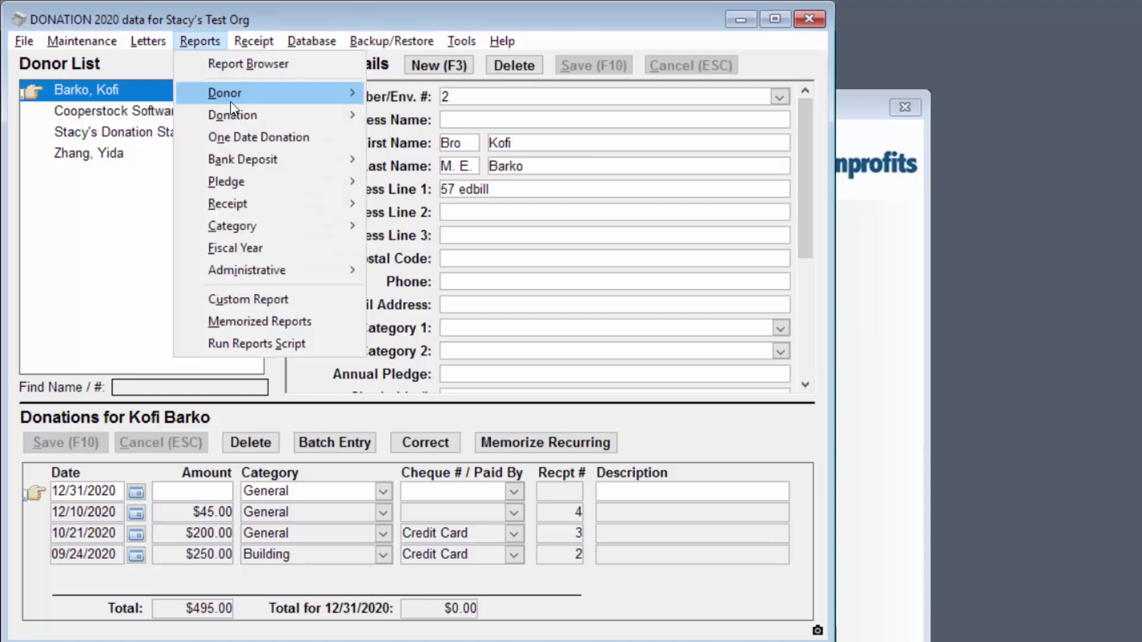
mouse_move(268, 94)
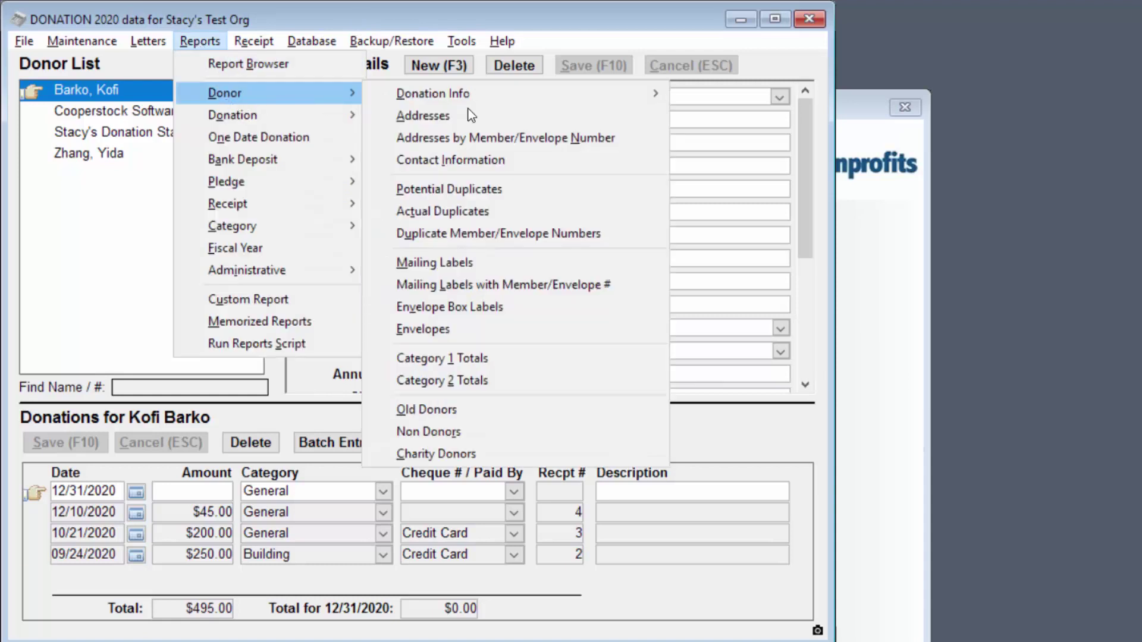
click(473, 361)
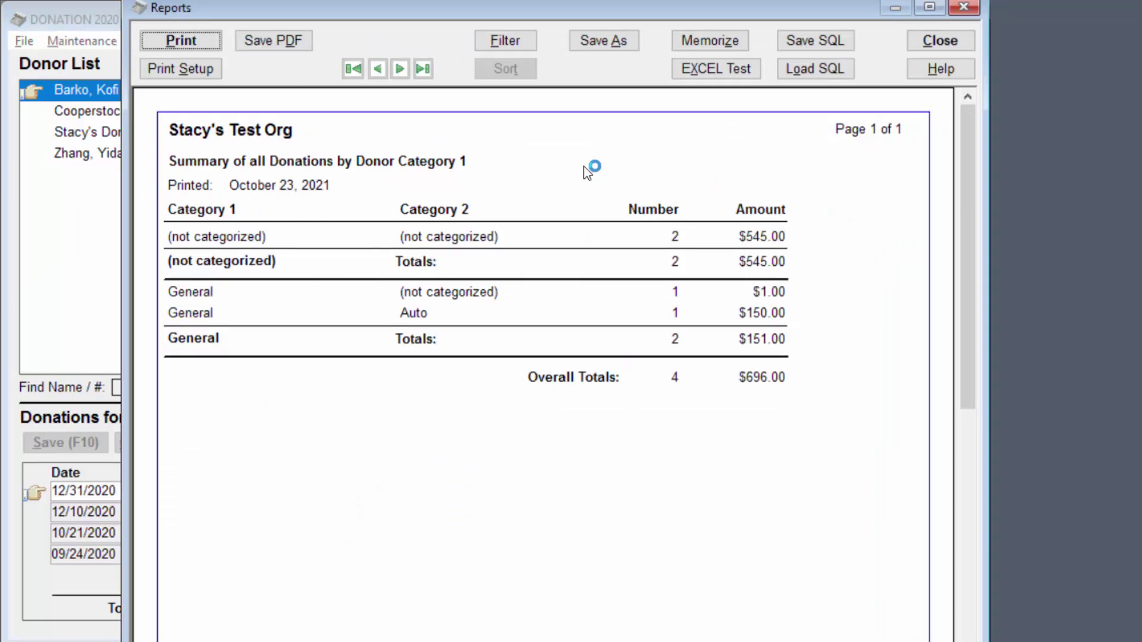
Start saving the report as Report.pdf and list the available save locations.
click(279, 42)
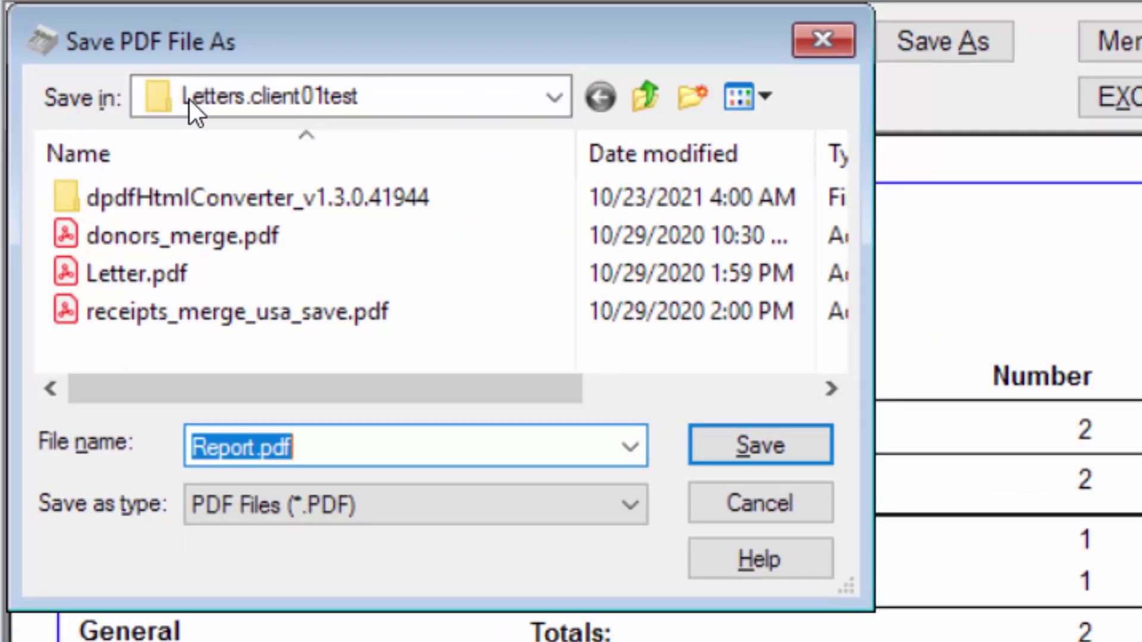
click(553, 102)
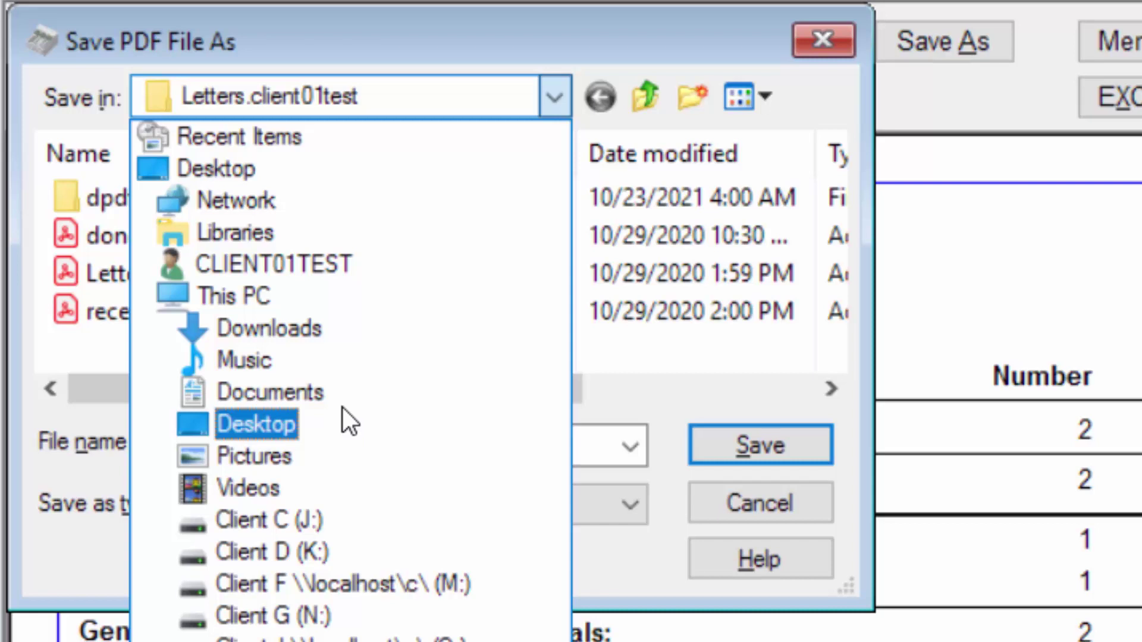
Point the PDF save dialog at Client C (J:) and go into its Users folder.
click(261, 520)
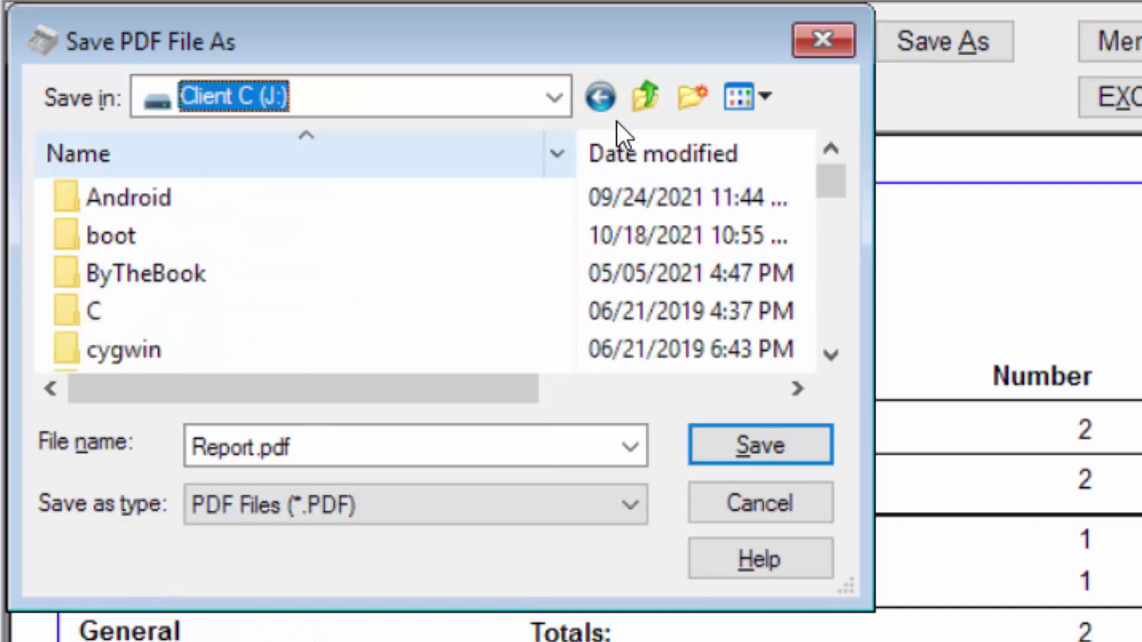
click(551, 100)
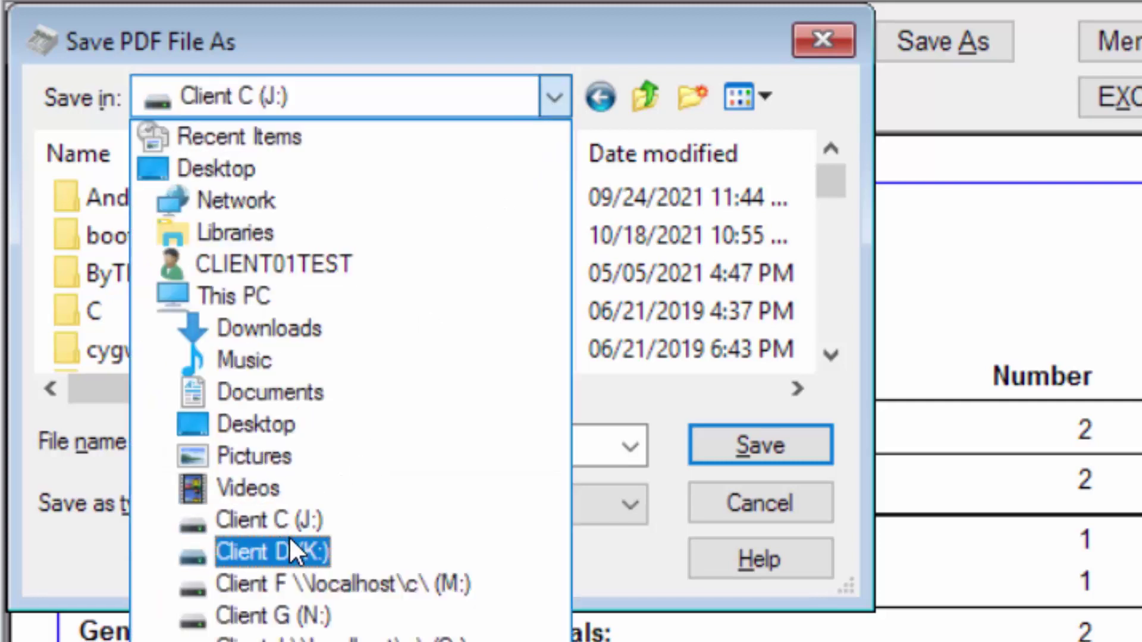
click(316, 507)
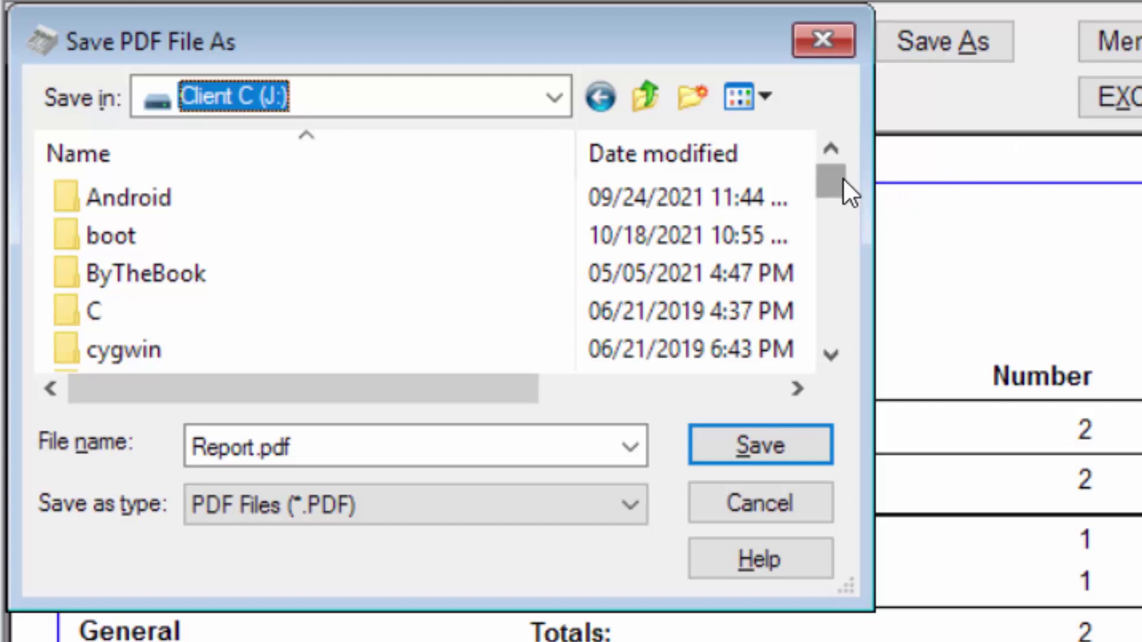
drag(843, 179, 811, 289)
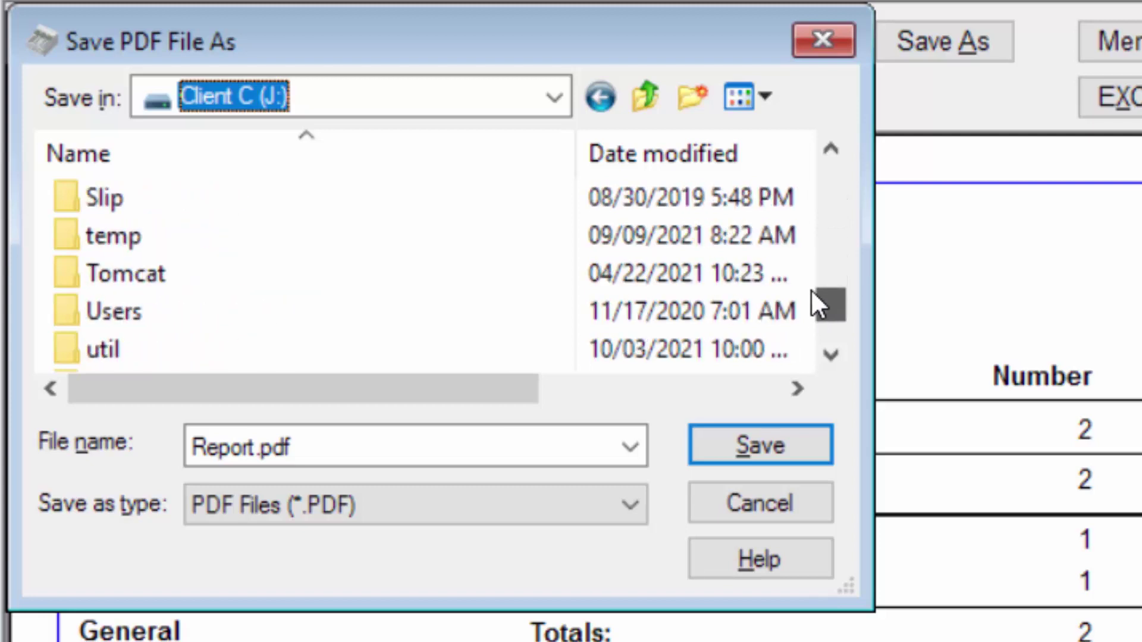
double_click(100, 309)
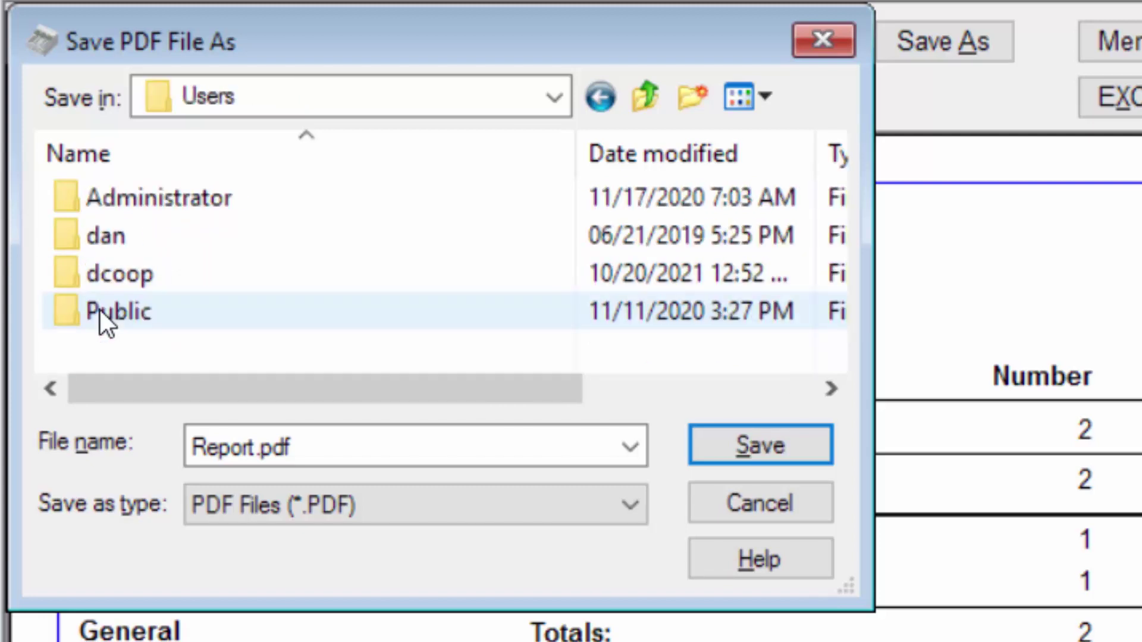
Go into the user's folder, then Documents, and save Report.pdf there.
double_click(110, 275)
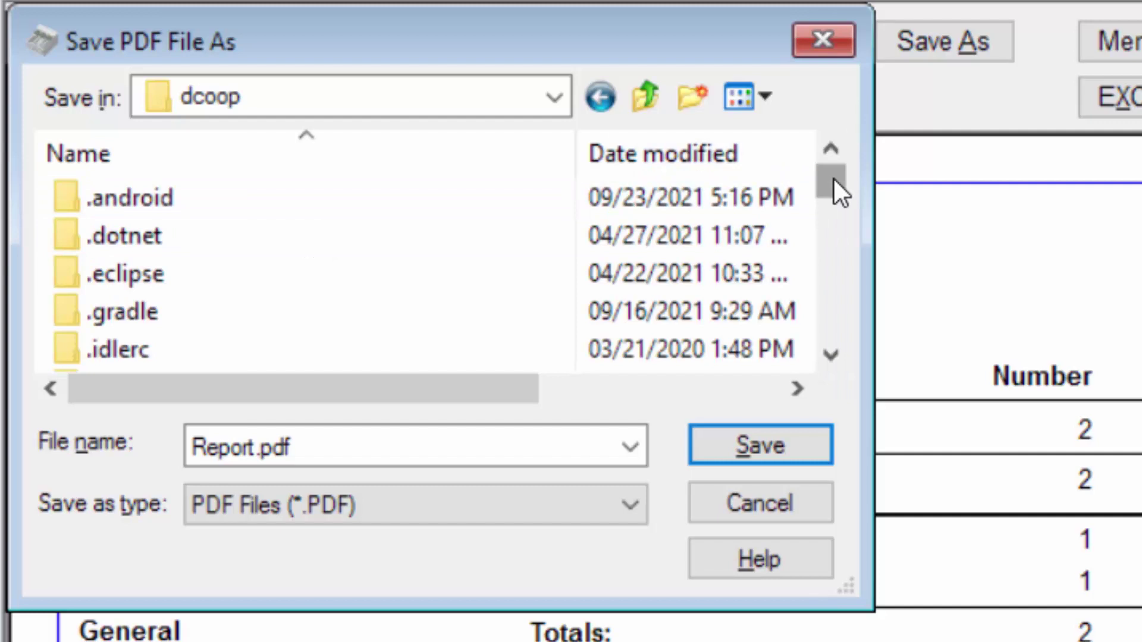
drag(834, 179, 834, 244)
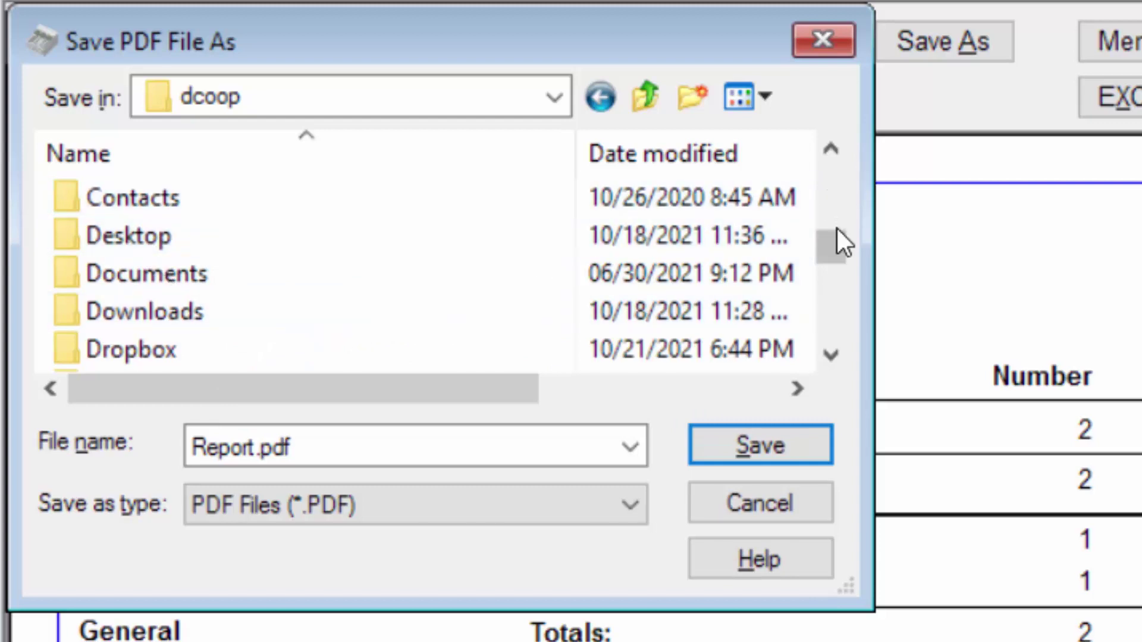
drag(836, 229, 833, 270)
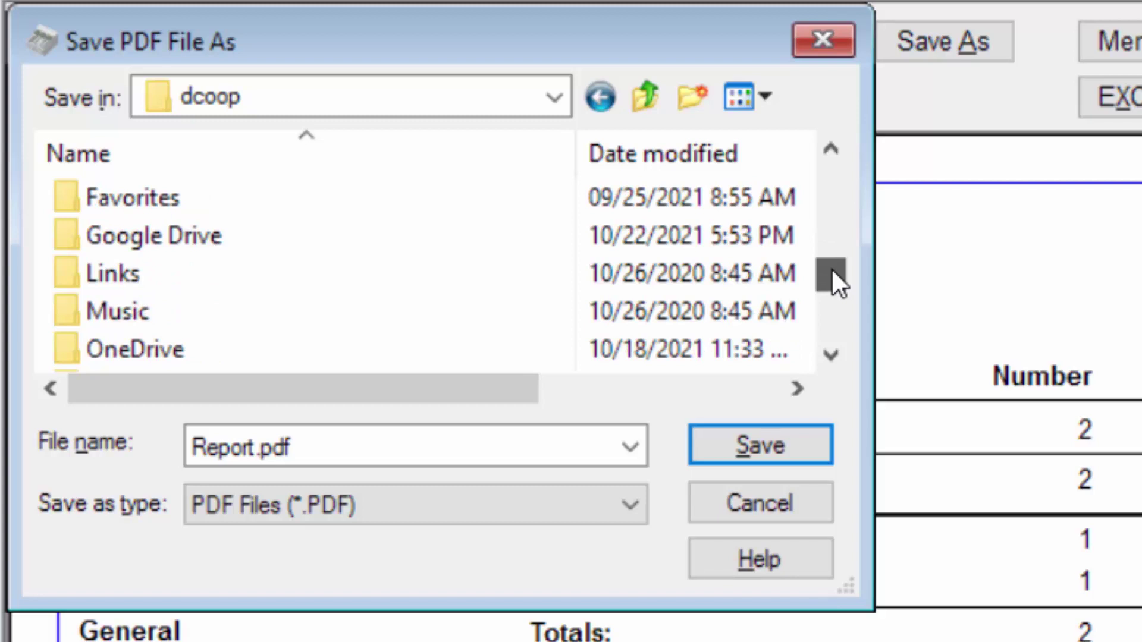
drag(832, 270, 832, 270)
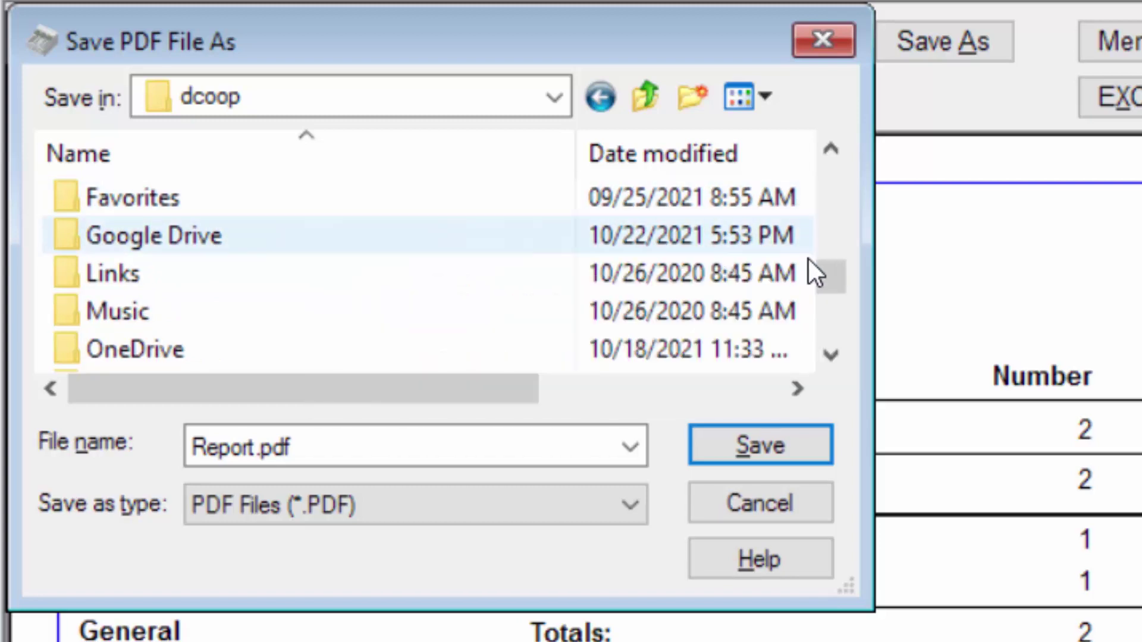
scroll(241, 225, up, 2)
click(242, 228)
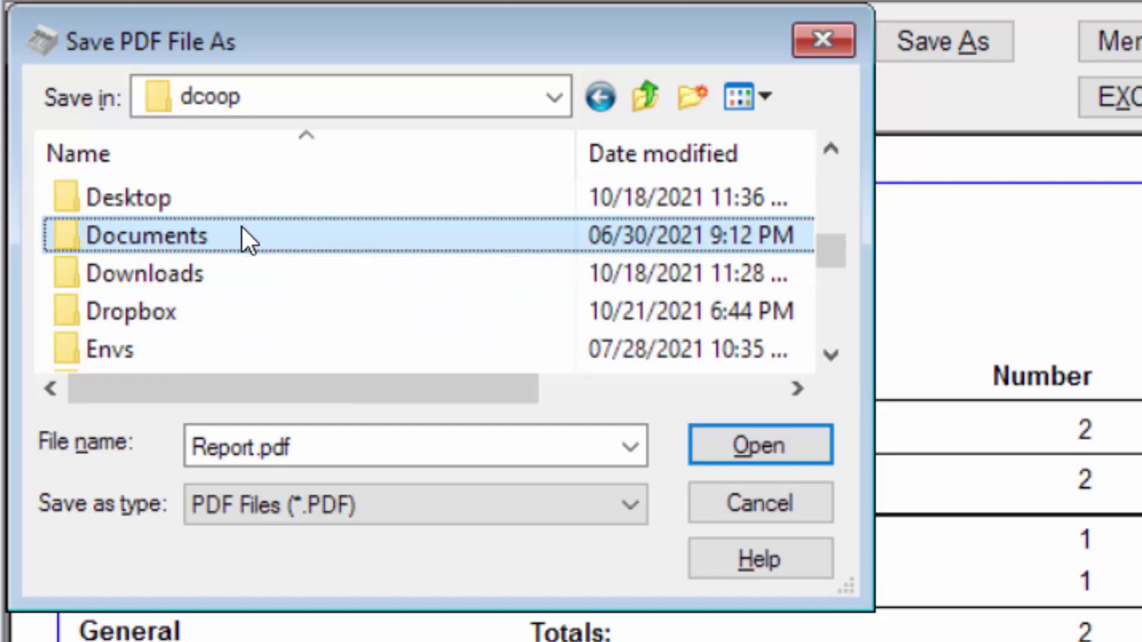
double_click(242, 226)
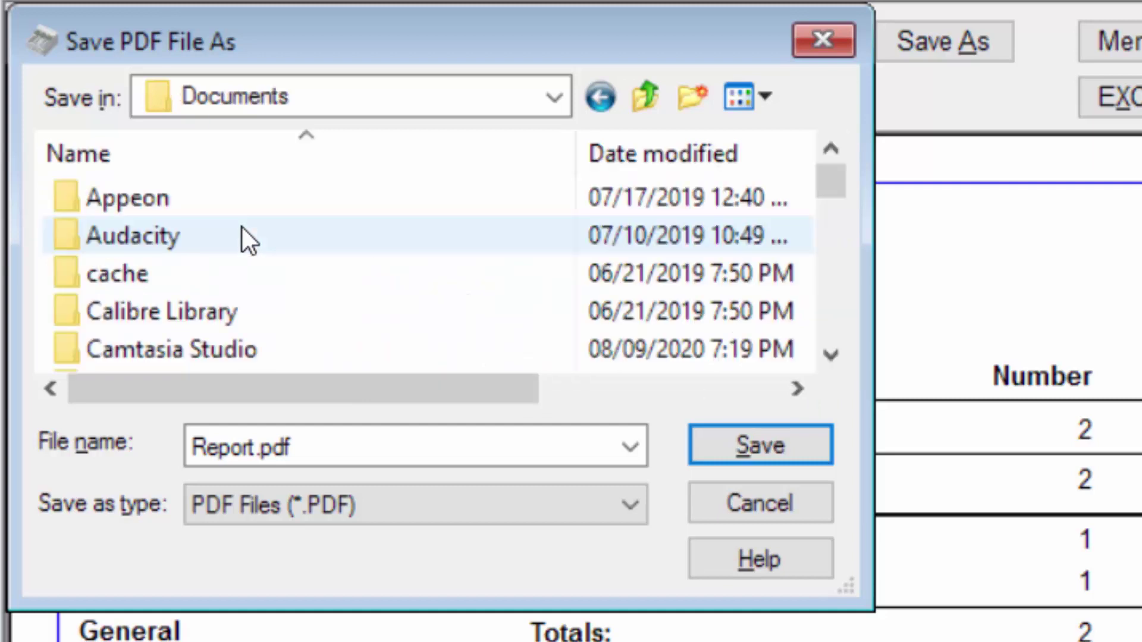
click(776, 447)
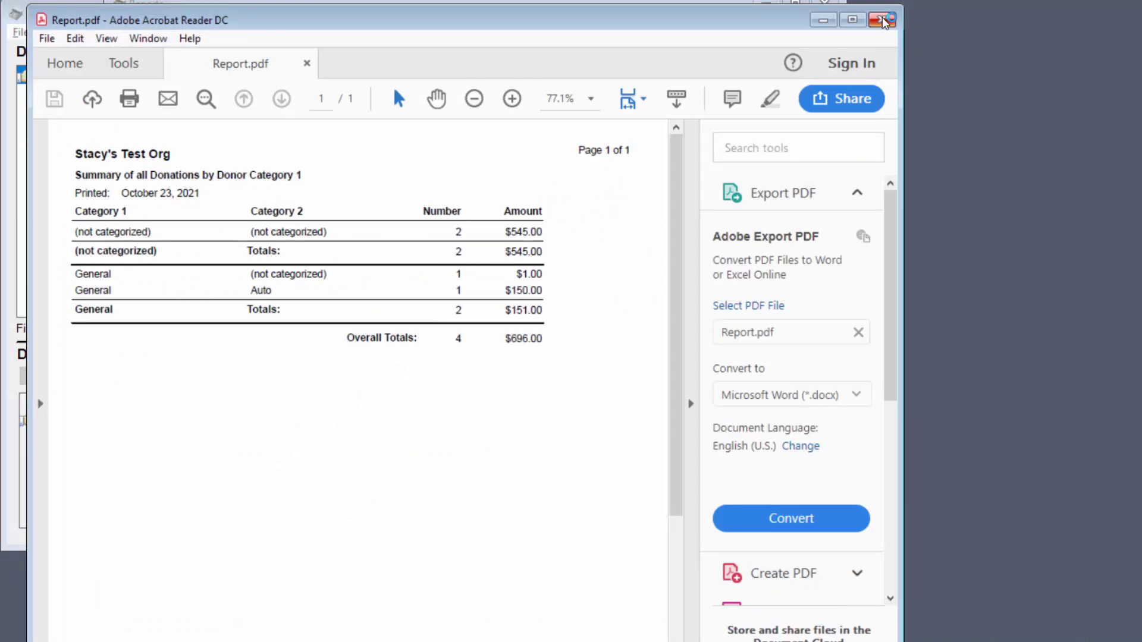
Close Acrobat Reader after checking the saved Report.pdf.
click(882, 21)
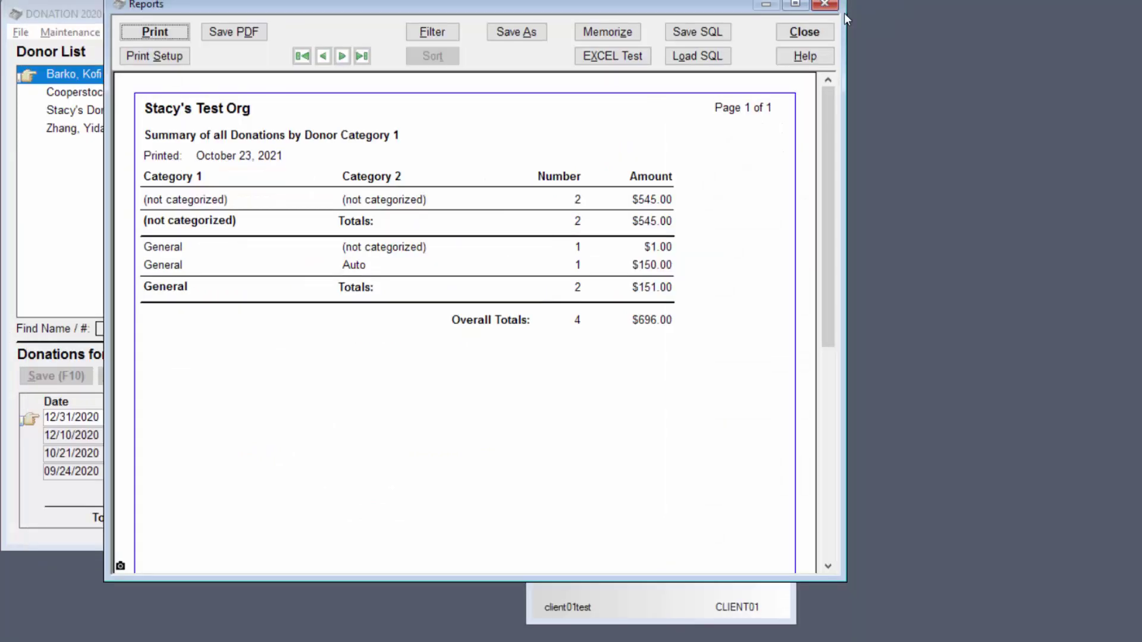